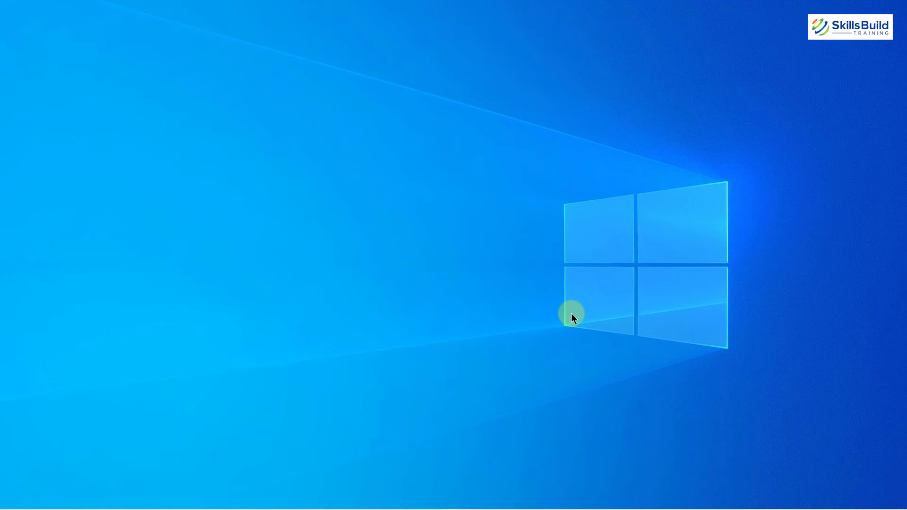
Step: Launch Device Manager with devmgmt.msc from Run, then again from a Start search
key("super+r")
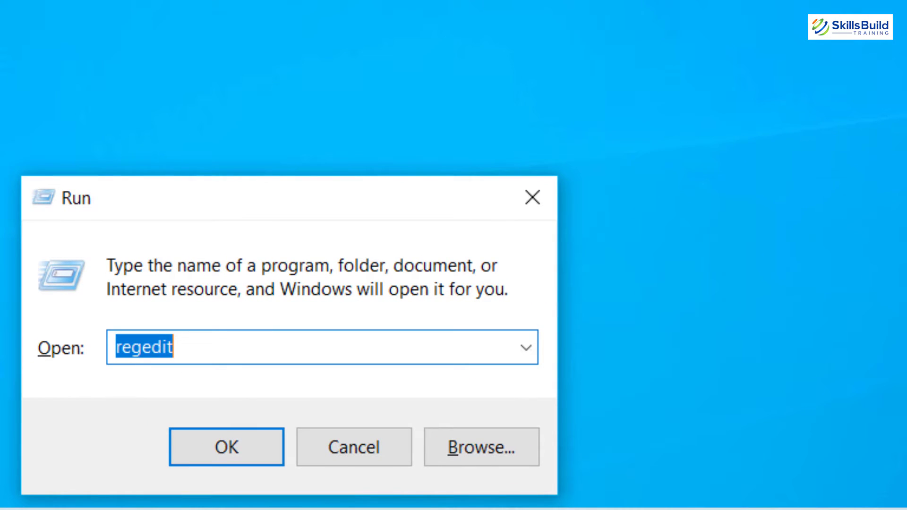
type("devm")
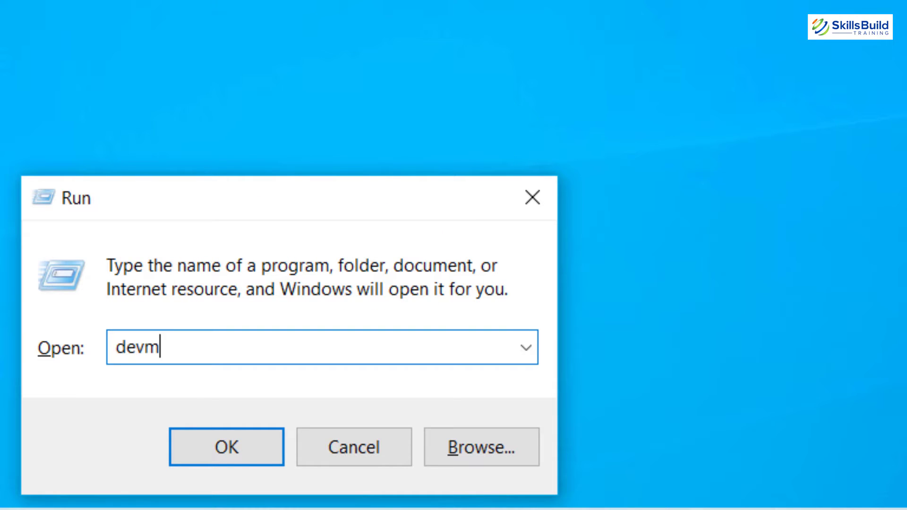
type("gmt.msc")
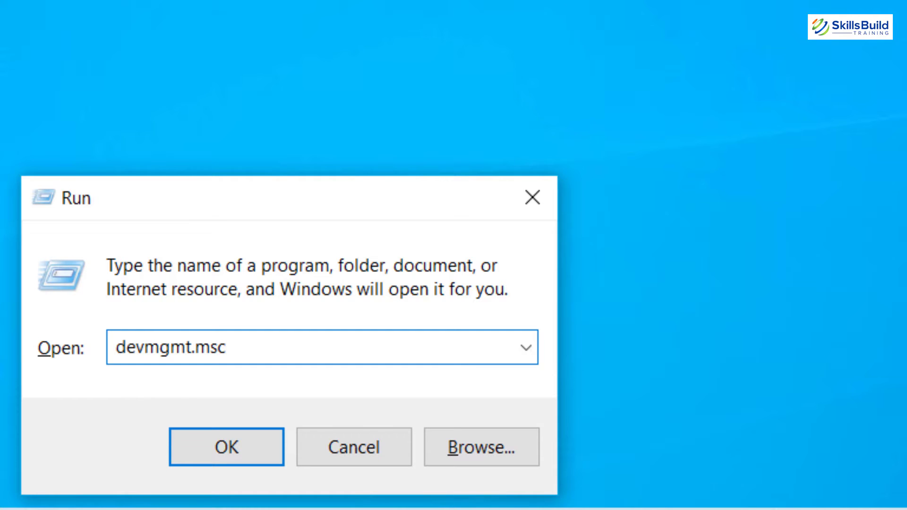
key("Return")
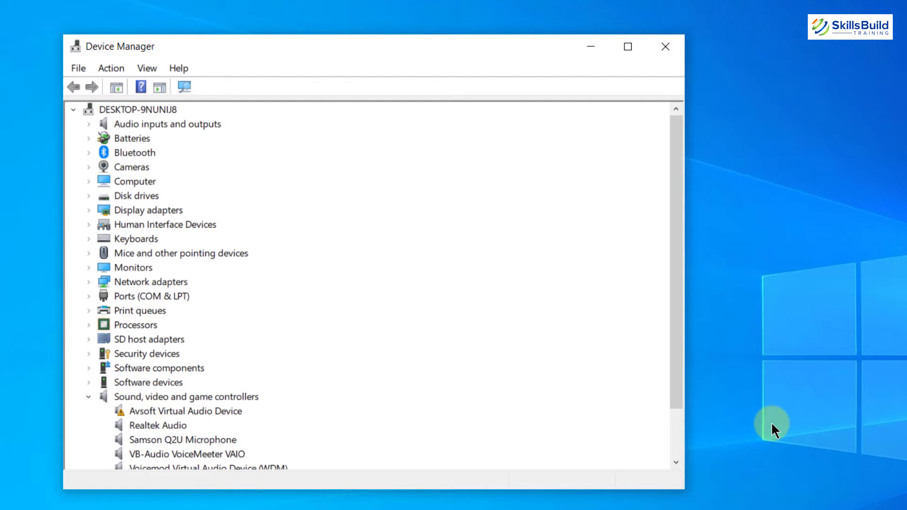
key("super")
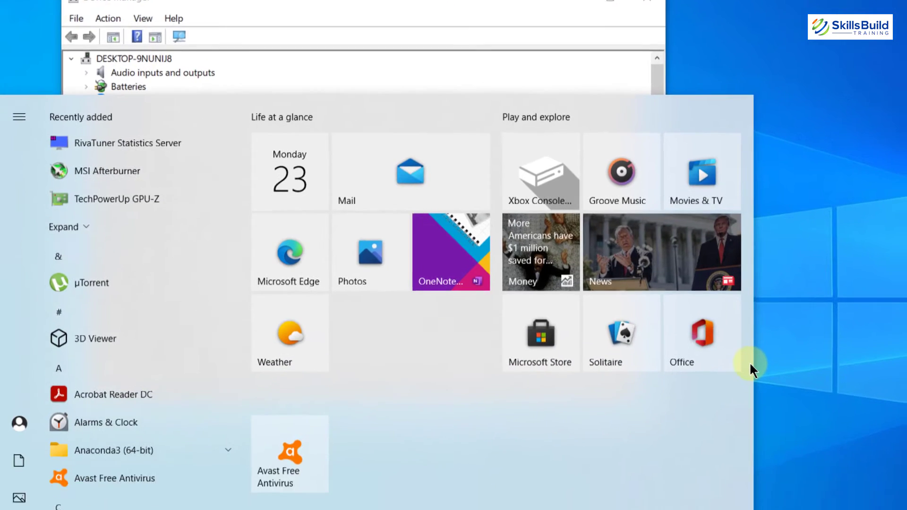
type("device mana")
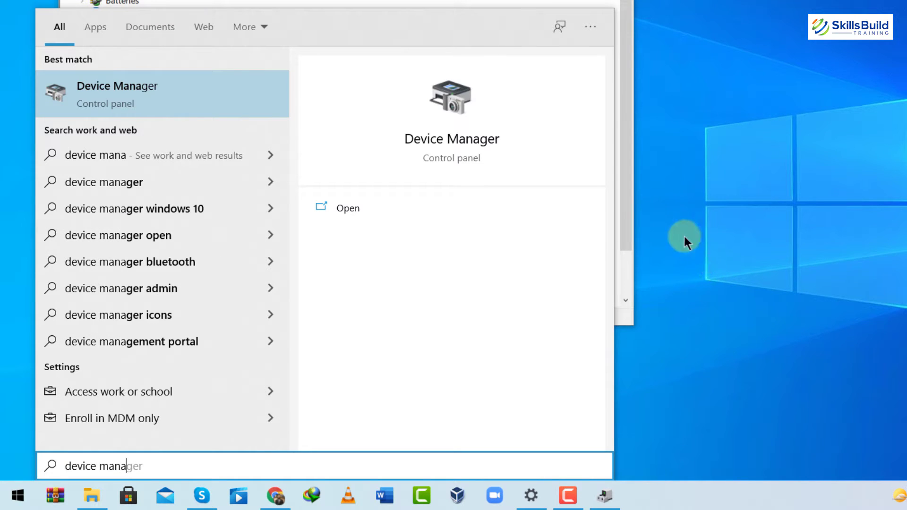
key("Return")
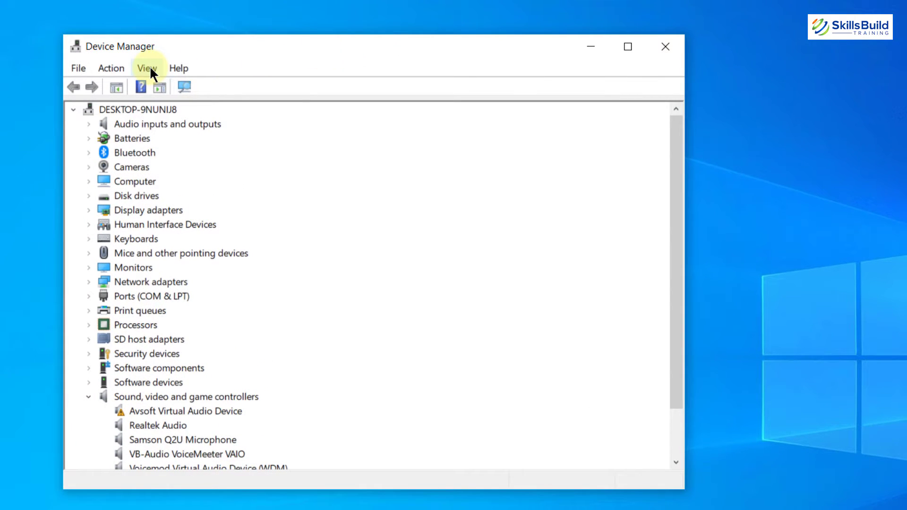
Step: Turn on Show hidden devices in Device Manager's View menu
left_click(148, 69)
key("Down")
key("Down")
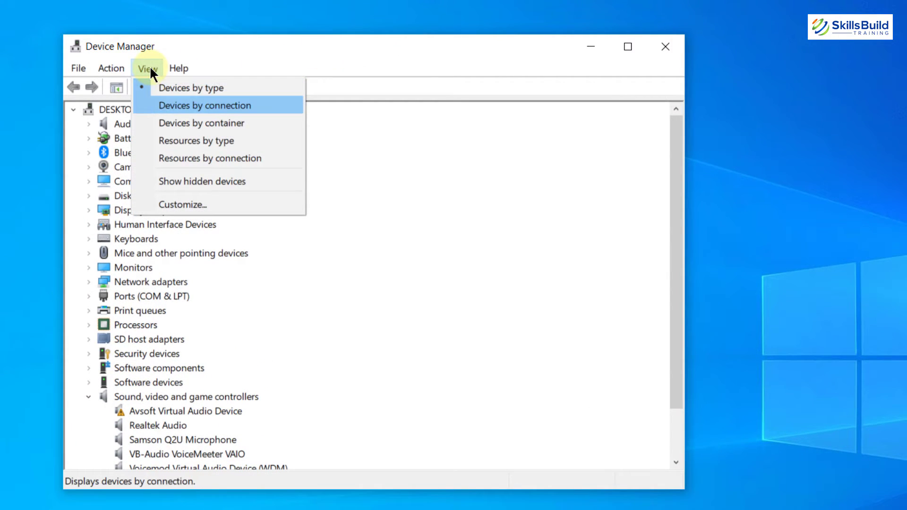
left_click(189, 182)
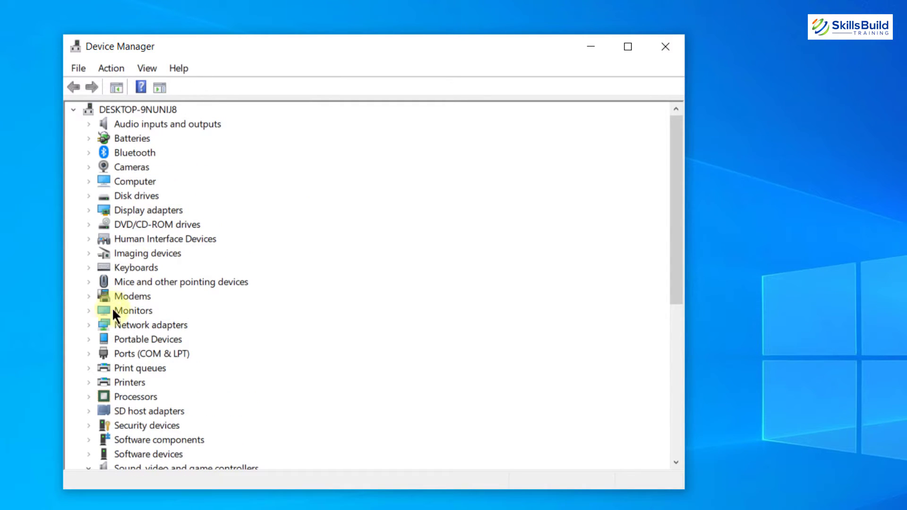
Step: Scan Network adapters for hardware changes, review the adapter list, and close Device Manager
left_click(130, 325)
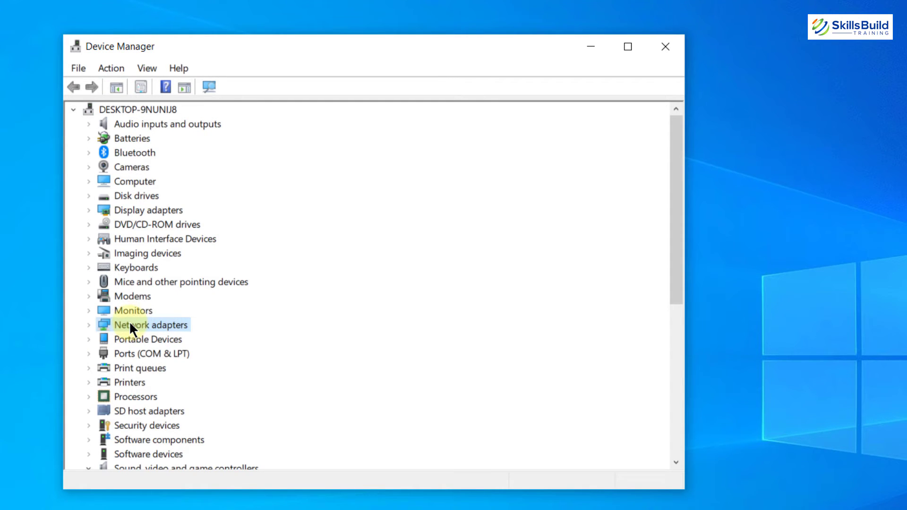
left_click(114, 68)
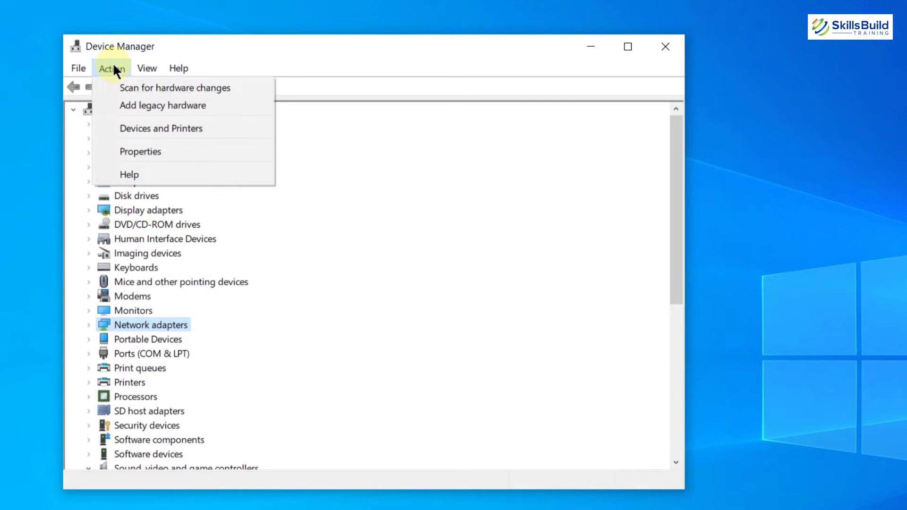
left_click(163, 88)
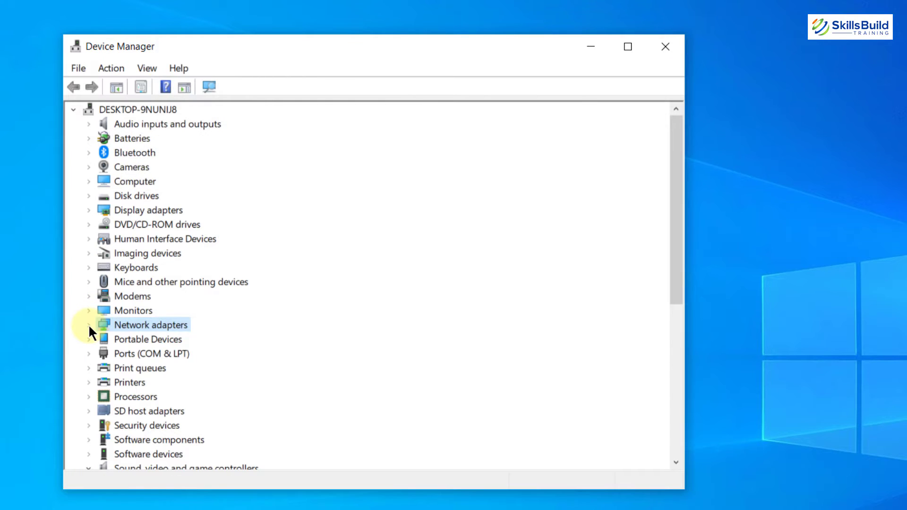
left_click(89, 324)
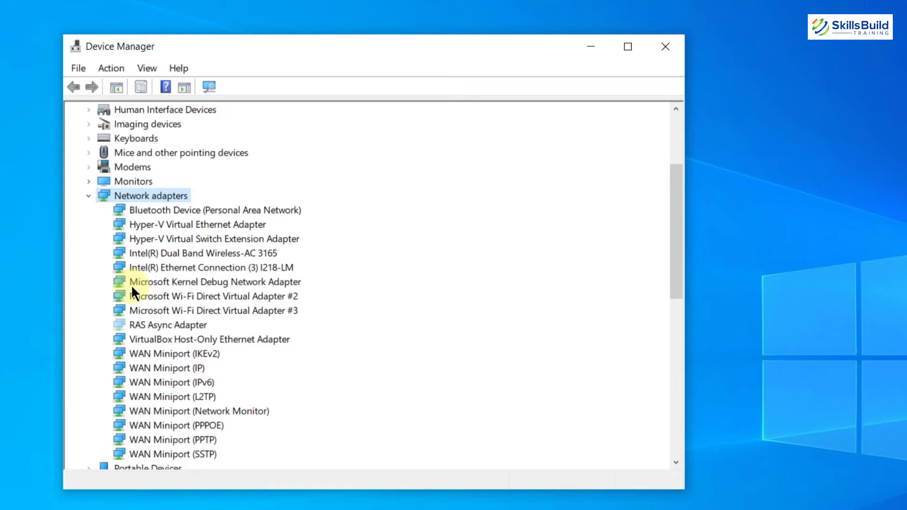
left_click(662, 47)
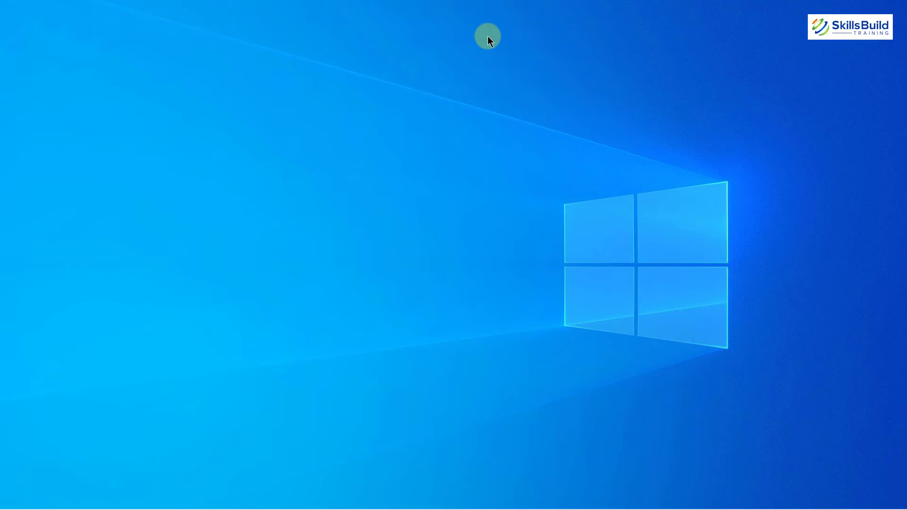
Step: Open the Services console from Start search and scroll to WWAN AutoConfig
key("super")
type("servi")
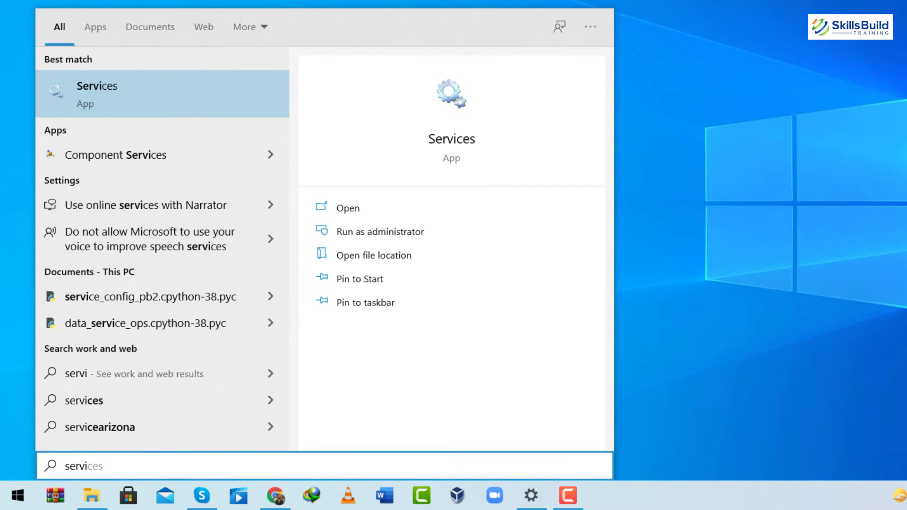
key("Return")
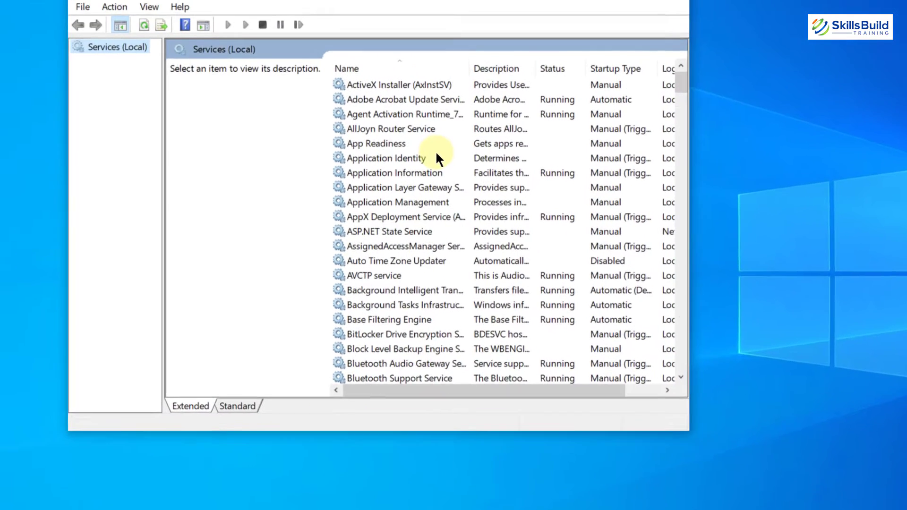
scroll(450, 201, "down", 20)
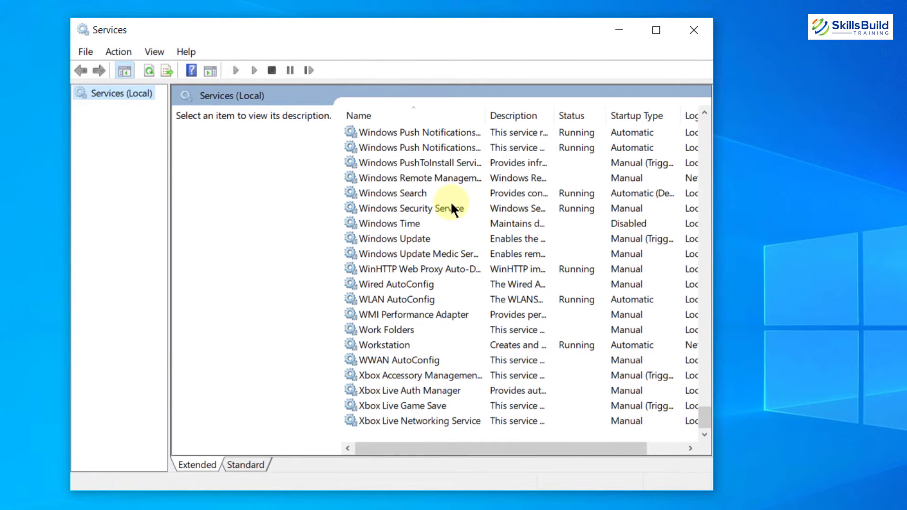
Step: Start the WWAN AutoConfig service and set its startup type to Automatic
double_click(393, 358)
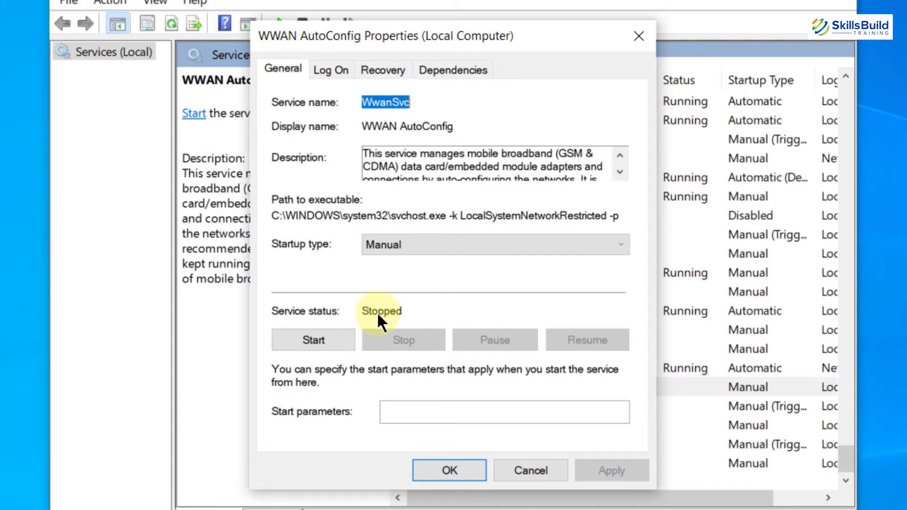
left_click(314, 340)
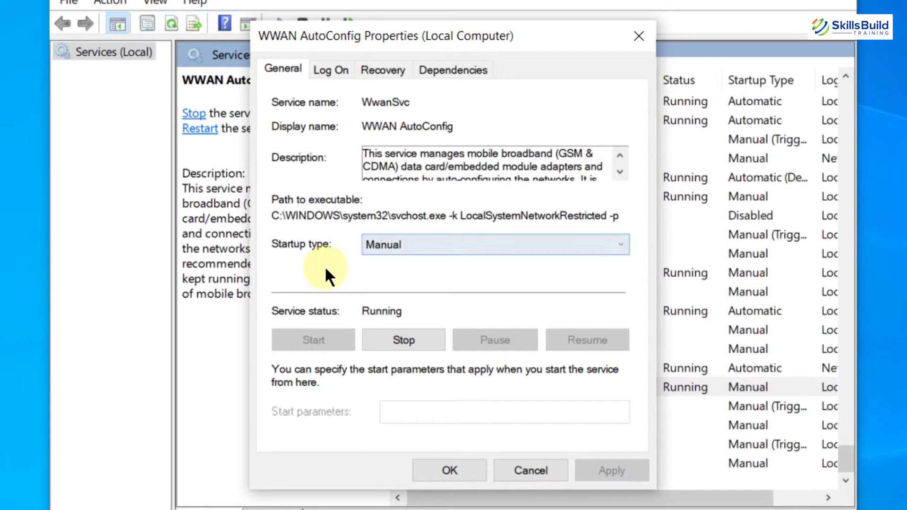
left_click(440, 243)
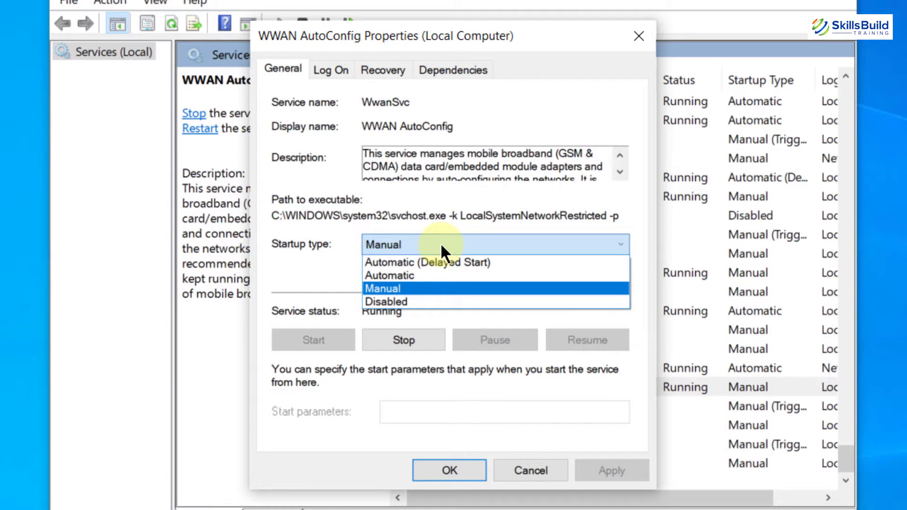
left_click(401, 275)
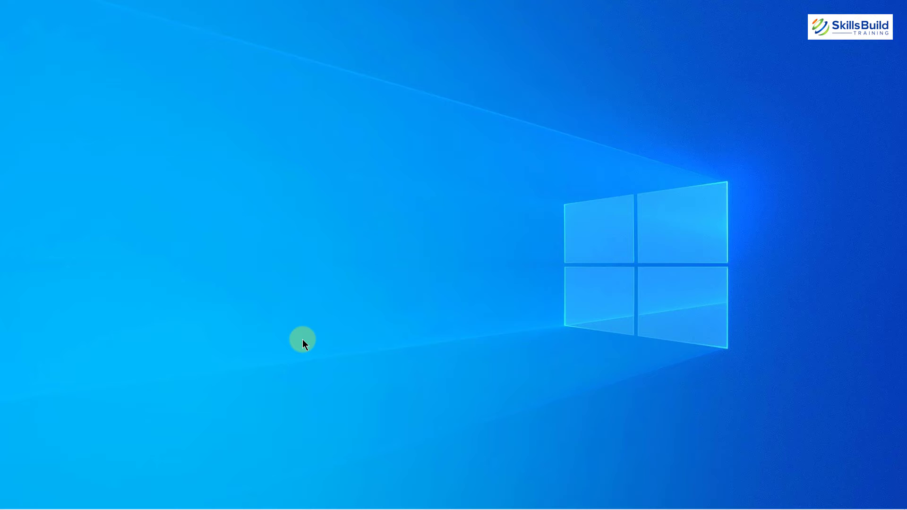
Step: Reopen Device Manager from Start search and expand Network adapters
key("super")
type("device")
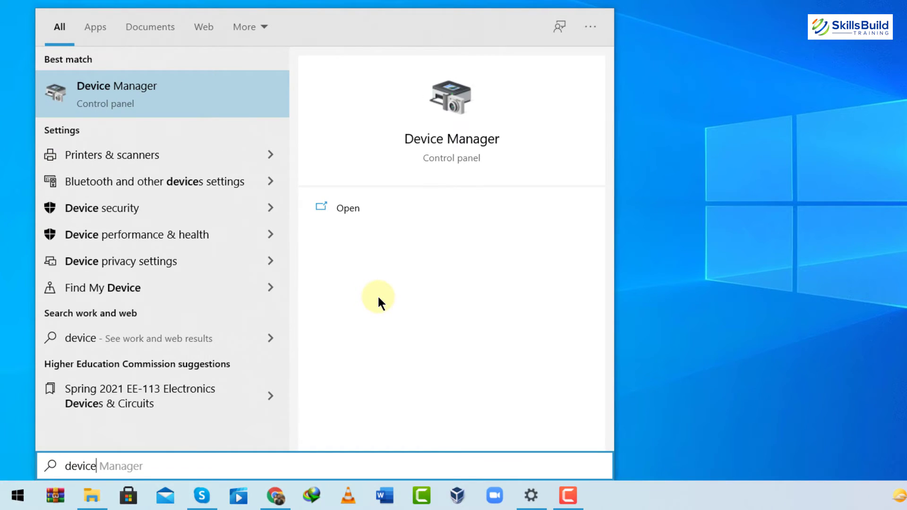
key("Return")
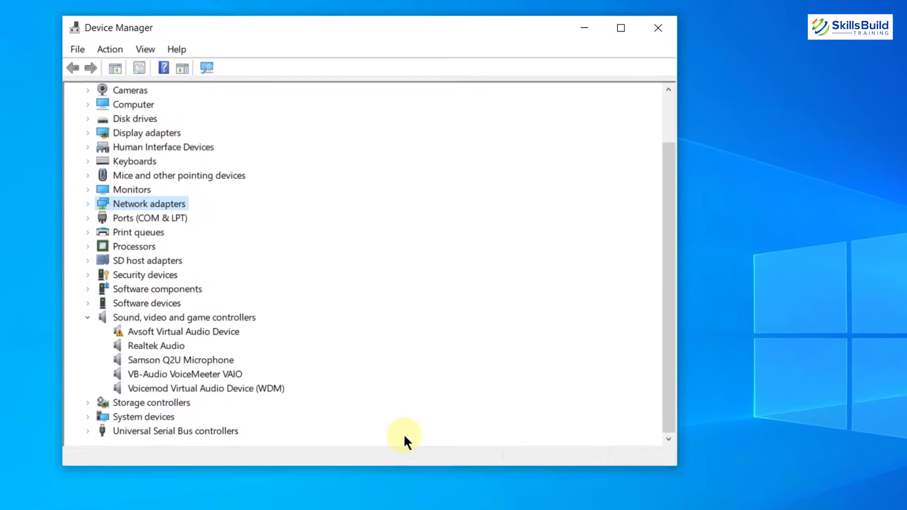
left_click(89, 224)
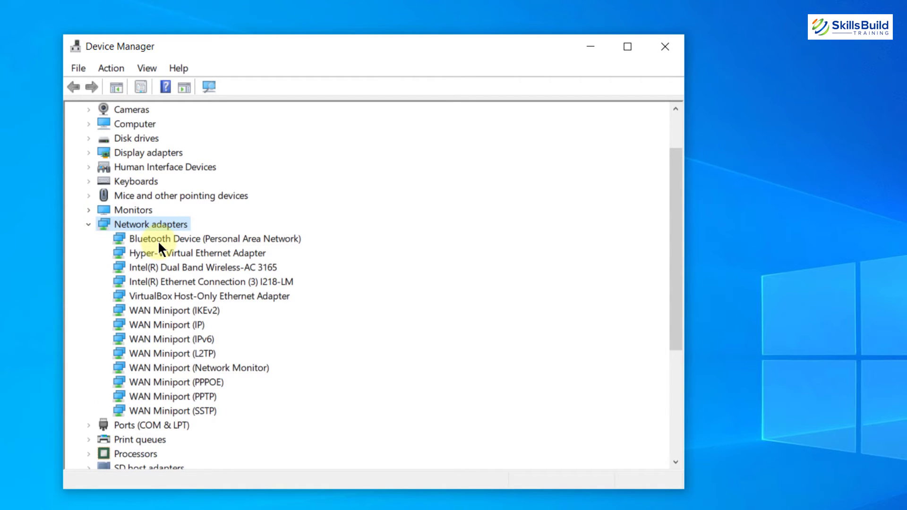
Step: Bring up Update driver for the VirtualBox Host-Only Ethernet Adapter, then dismiss the wizard
right_click(179, 297)
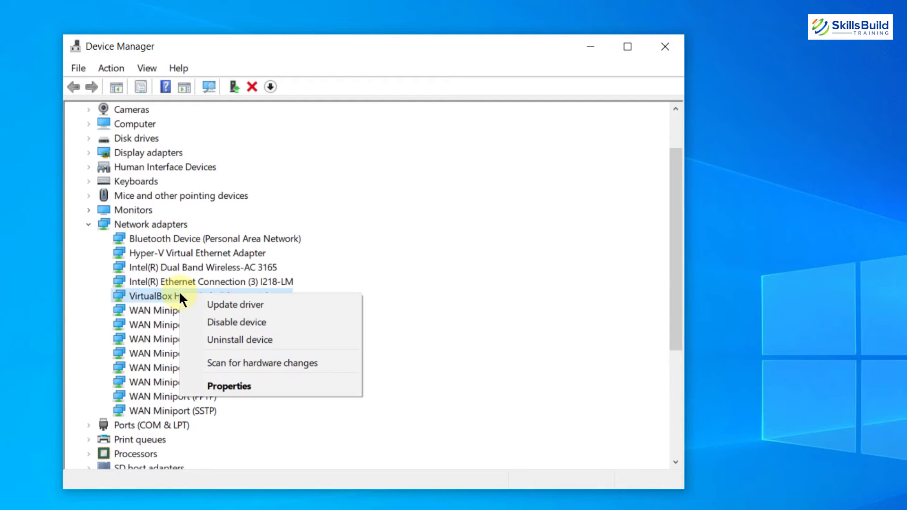
left_click(250, 304)
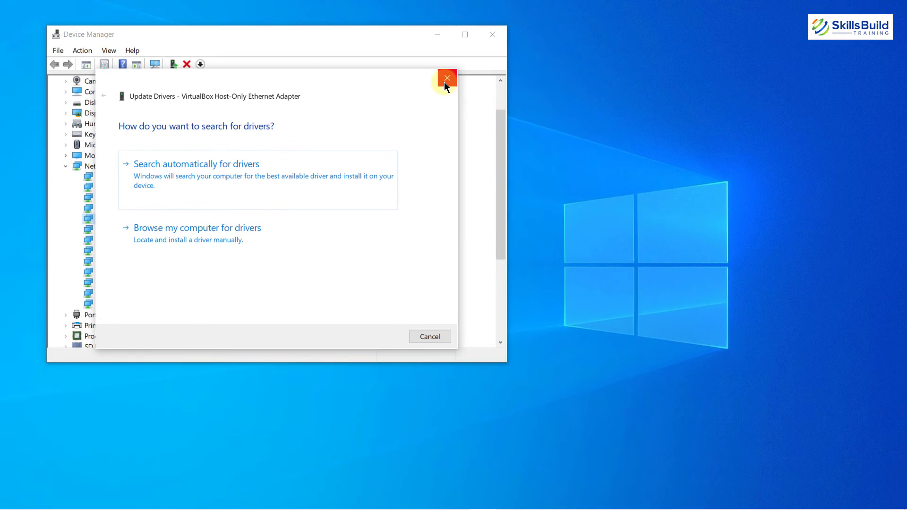
left_click(447, 78)
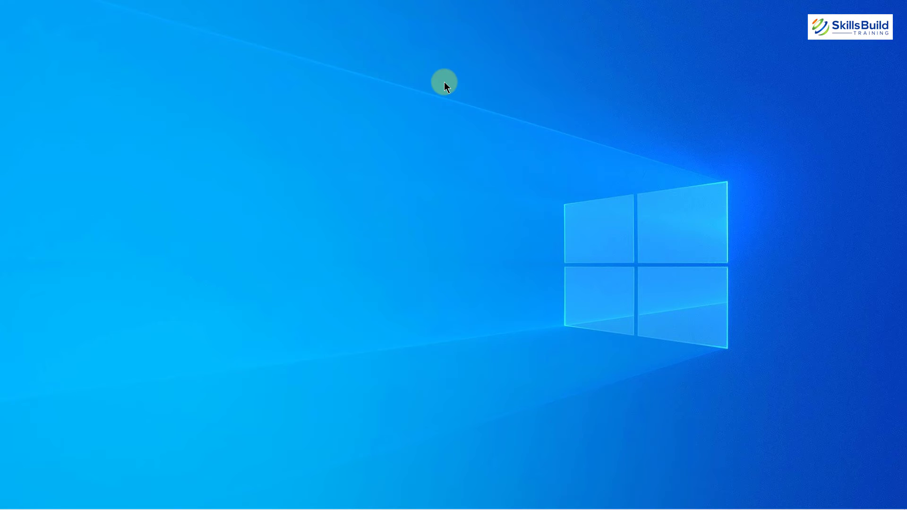
key("super")
type("devi")
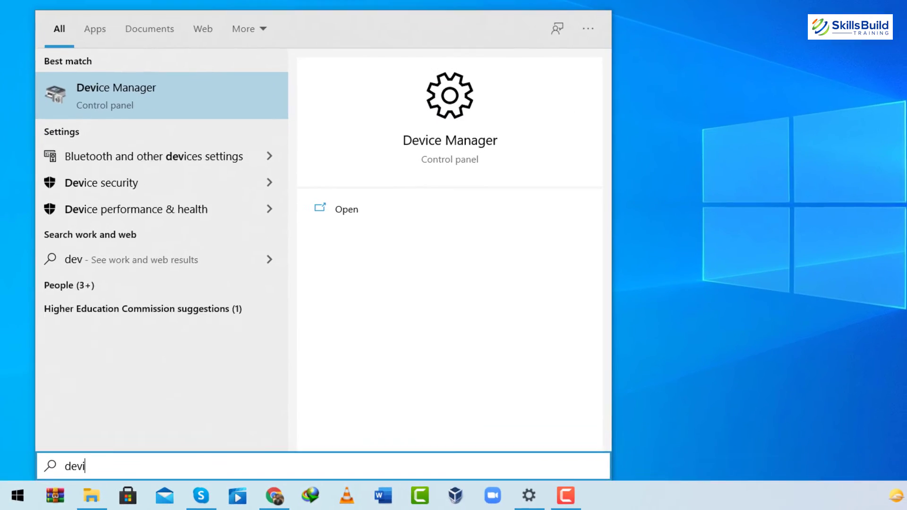
key("Return")
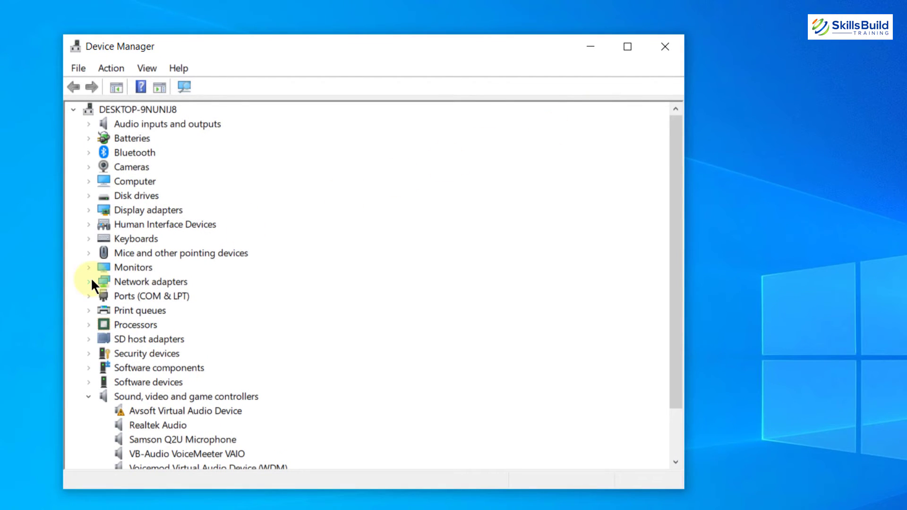
left_click(92, 281)
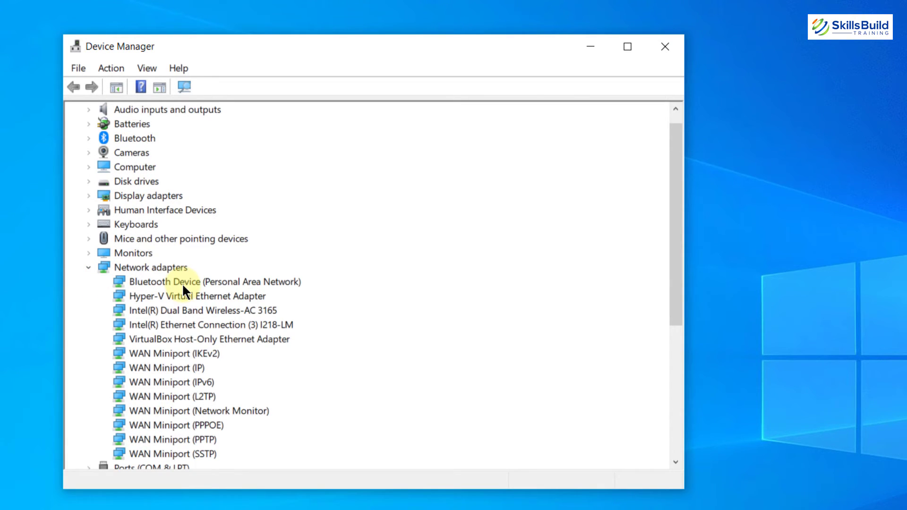
double_click(186, 308)
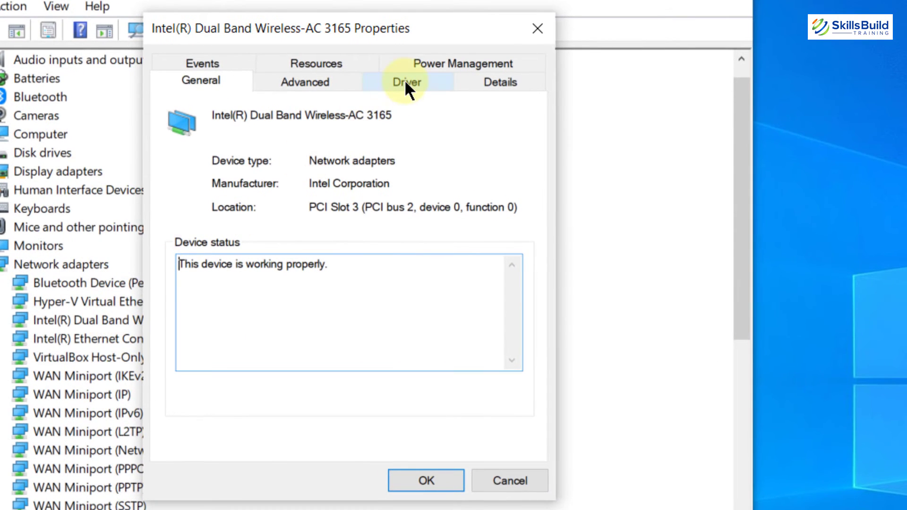
left_click(404, 85)
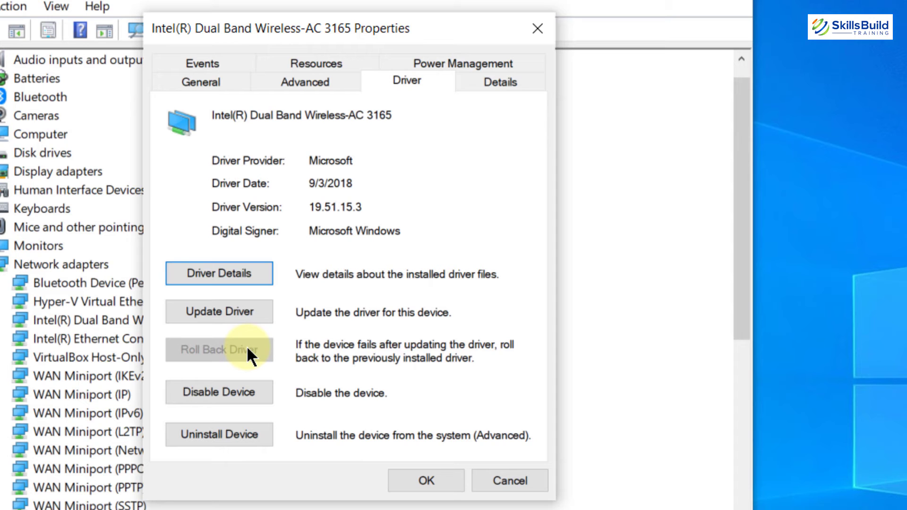
left_click(424, 476)
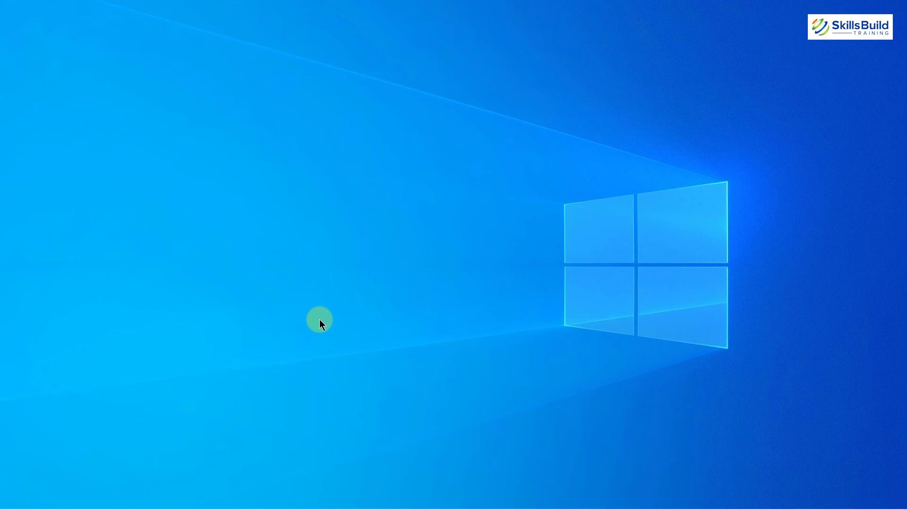
key("super+r")
key("BackSpace")
type("sy")
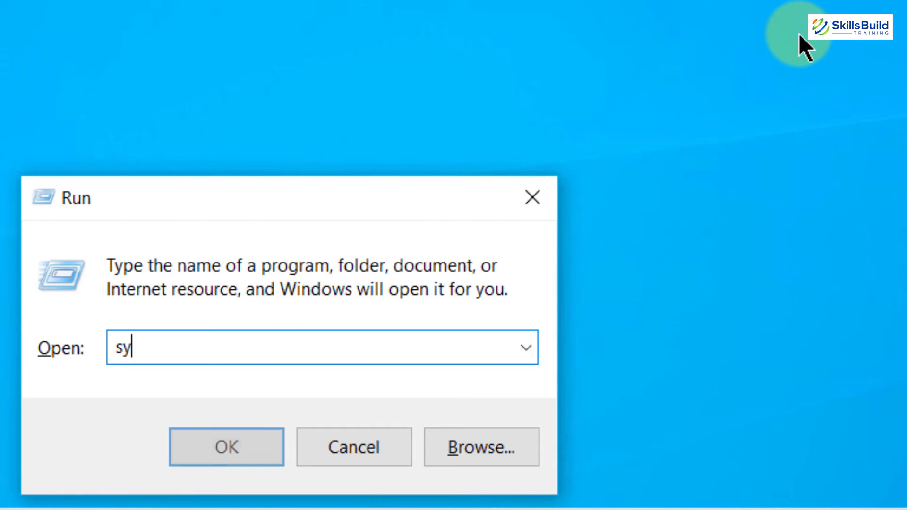
type("sdm.cpl")
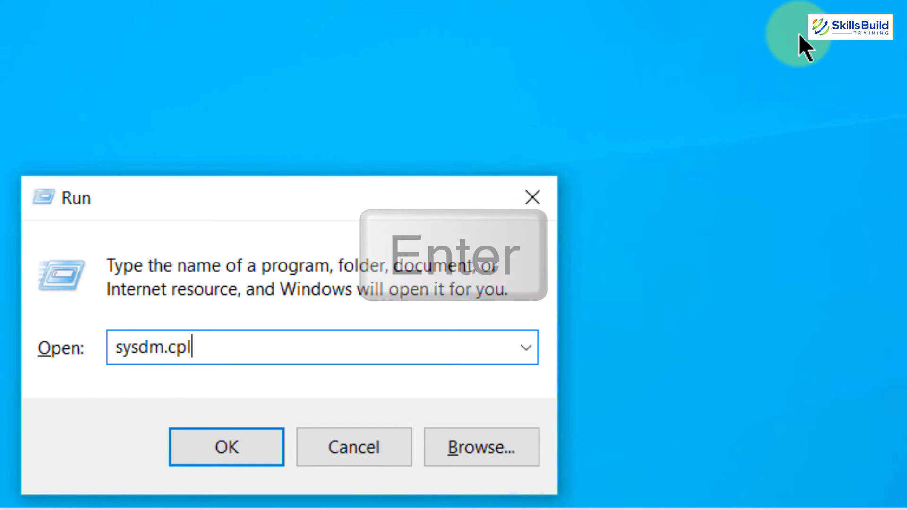
key("Return")
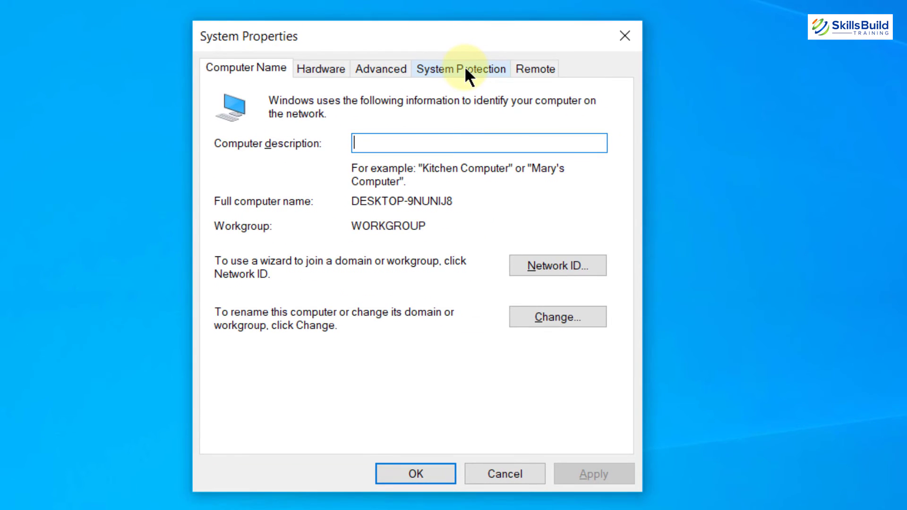
left_click(465, 71)
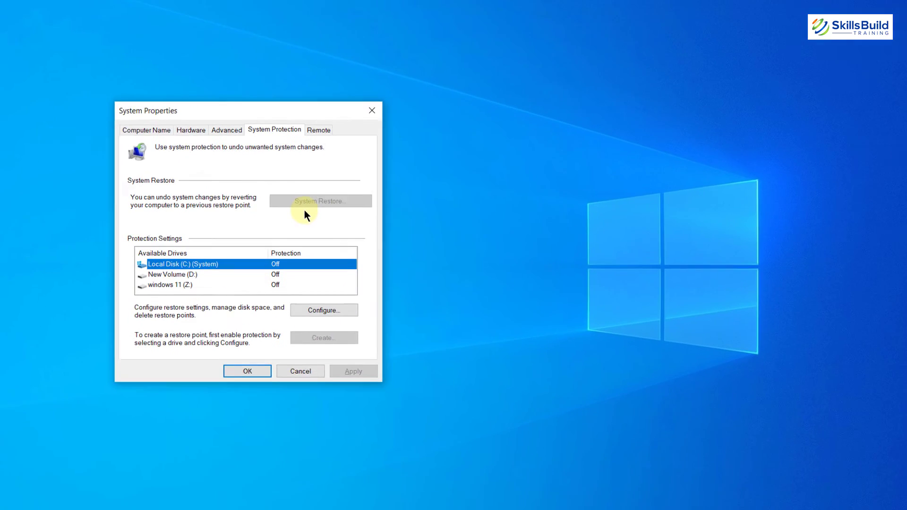
left_click(355, 119)
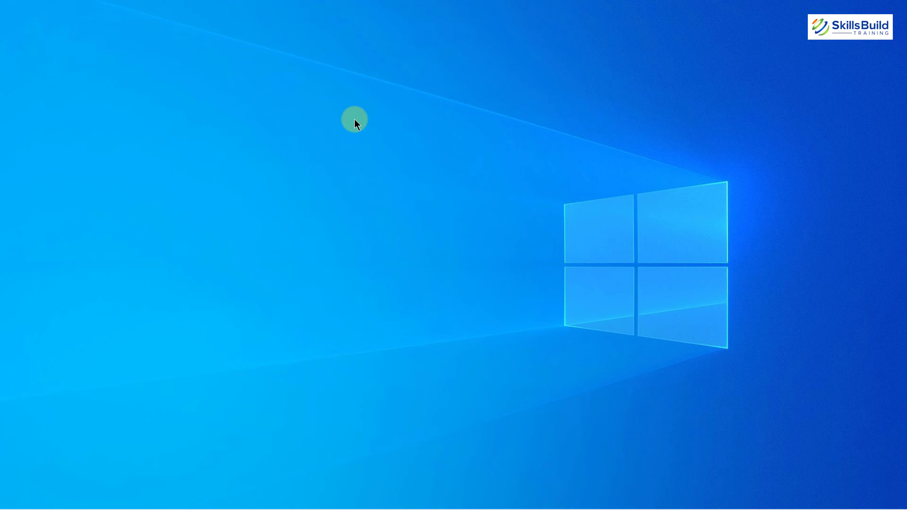
Step: Run Command Prompt as administrator and enter netsh winsock reset at the prompt
key("super")
type("cmd")
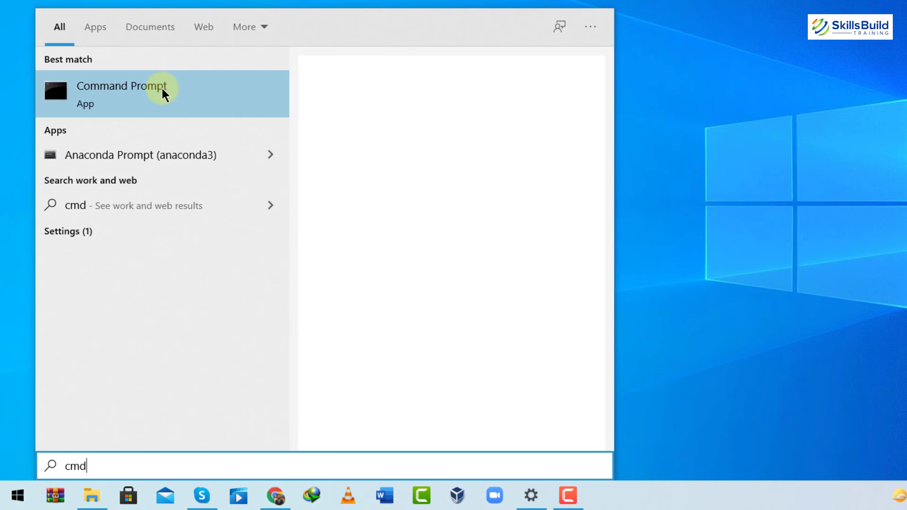
right_click(162, 90)
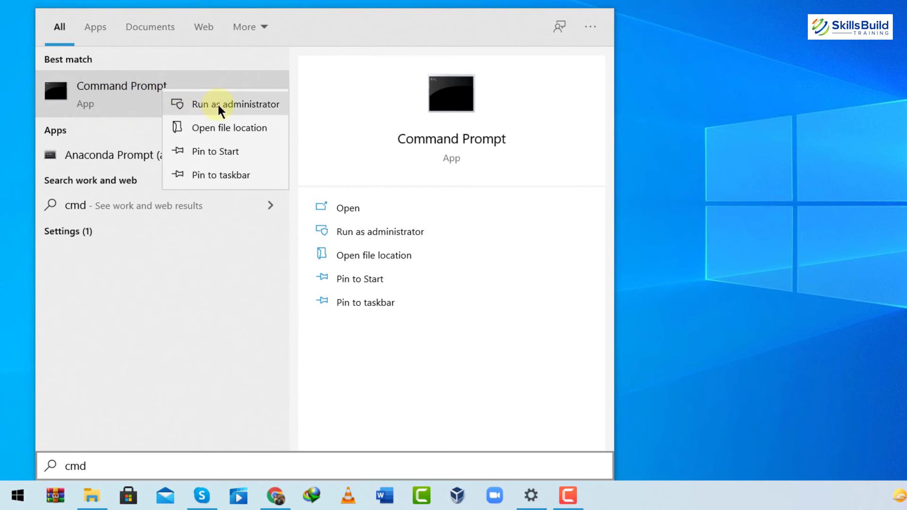
left_click(218, 105)
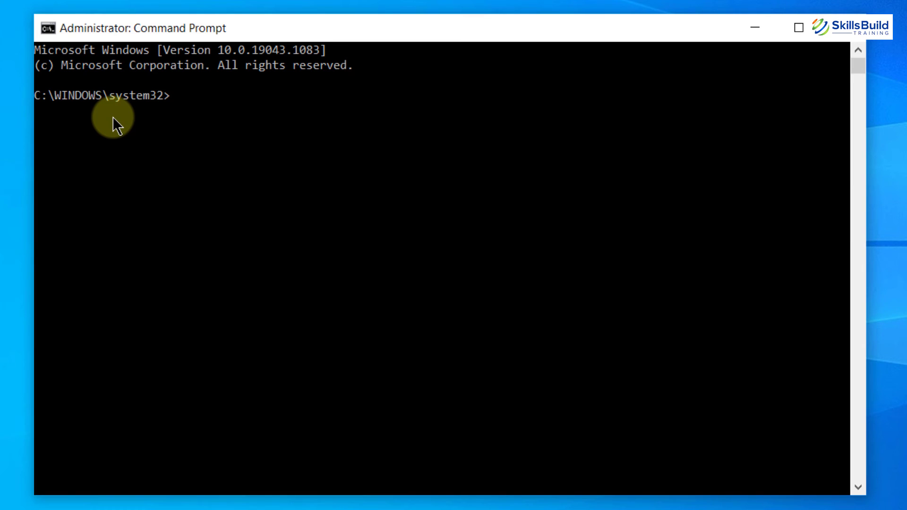
type("netsh winsock ")
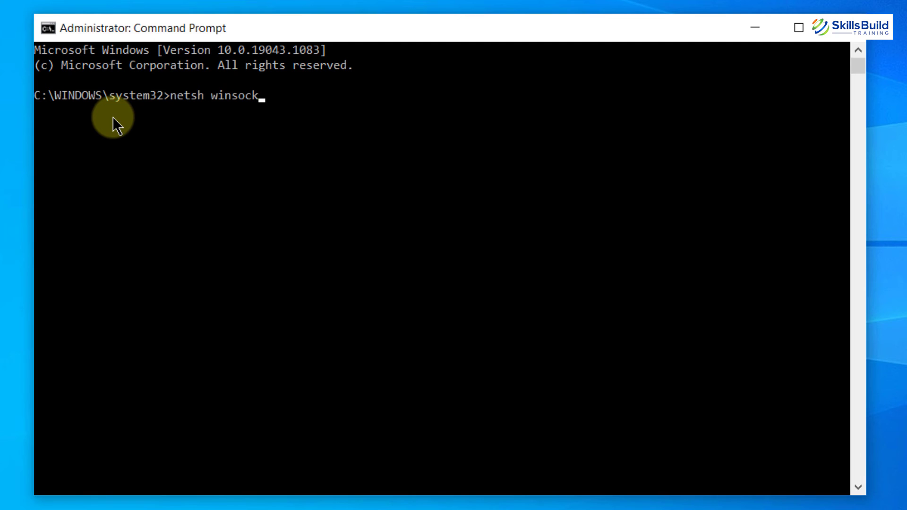
type("reset")
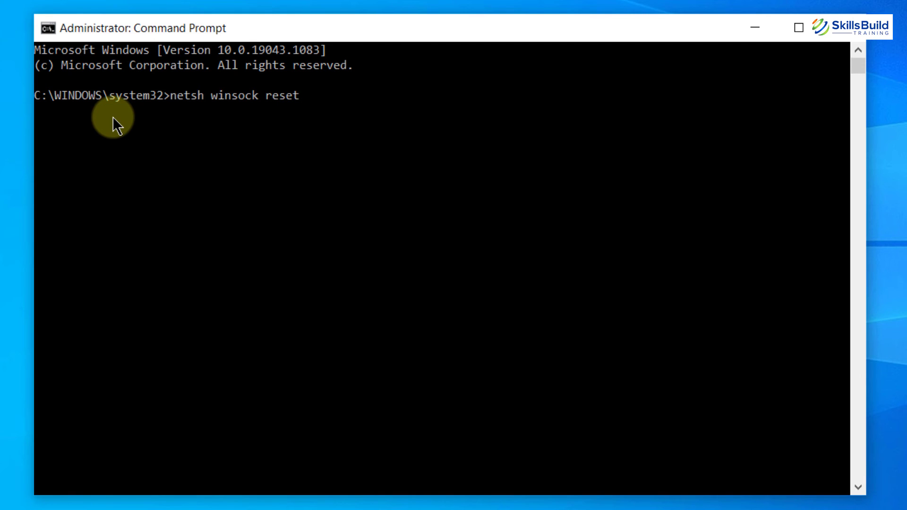